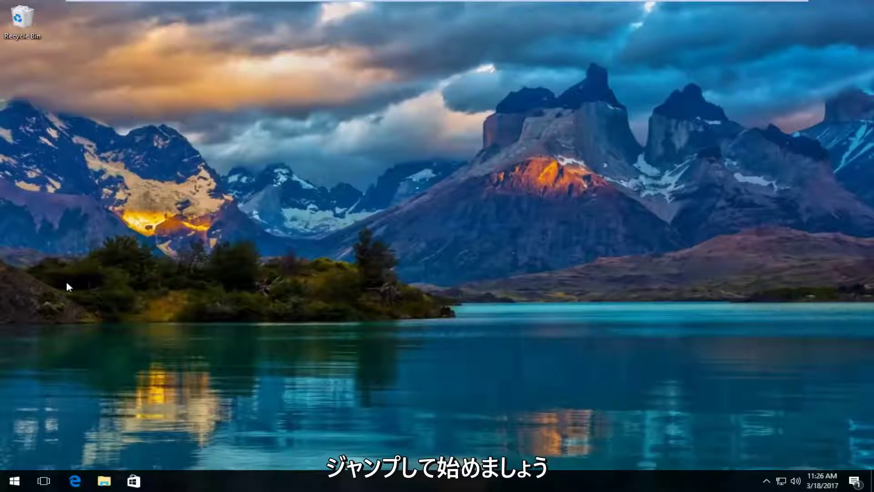
- Search 'settings' from the Start menu and launch the Settings app
{"action": "left_click", "coordinate": [14, 481]}
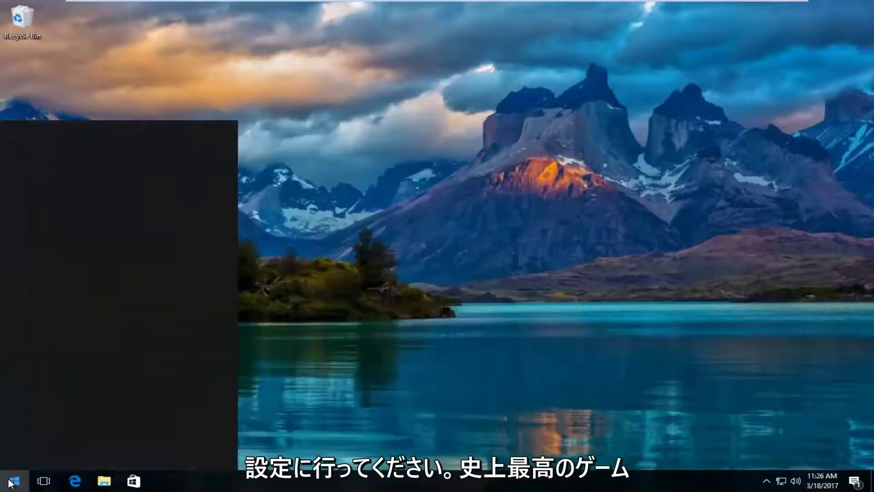
{"action": "type", "text": "settings"}
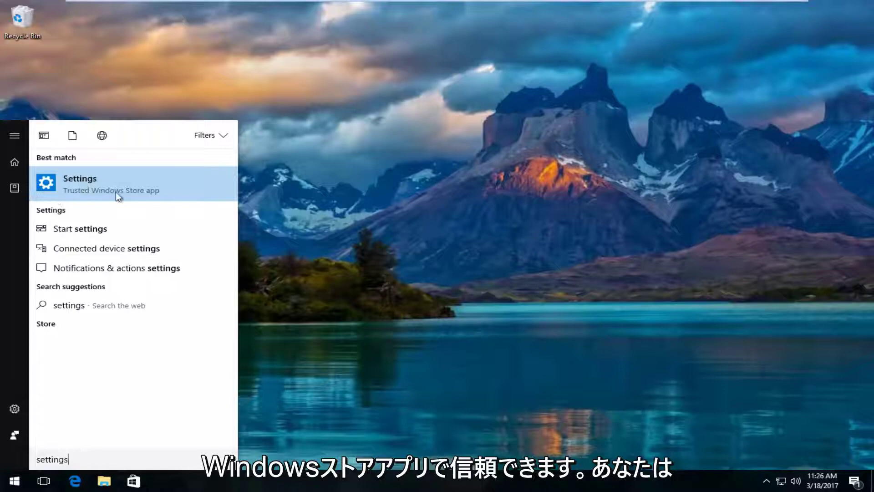
{"action": "left_click", "coordinate": [78, 182]}
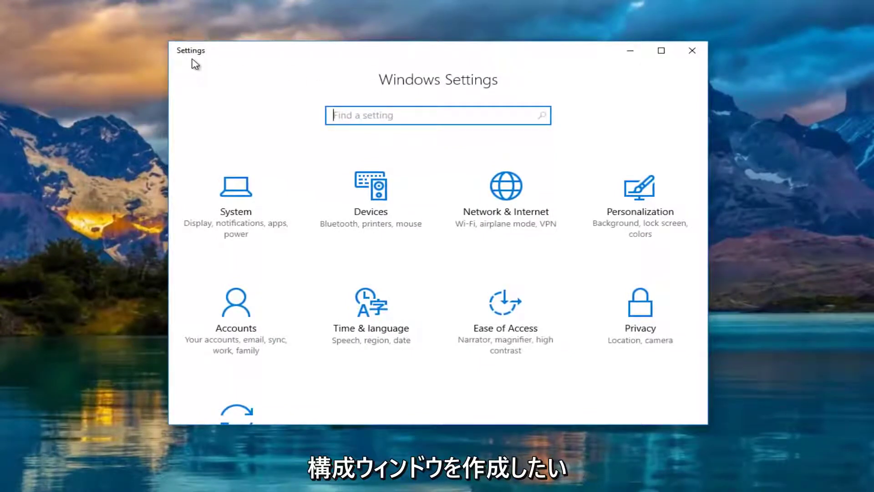
- On System > Display, identify display 1, detect displays, and select the undetected second monitor
{"action": "left_click", "coordinate": [246, 199]}
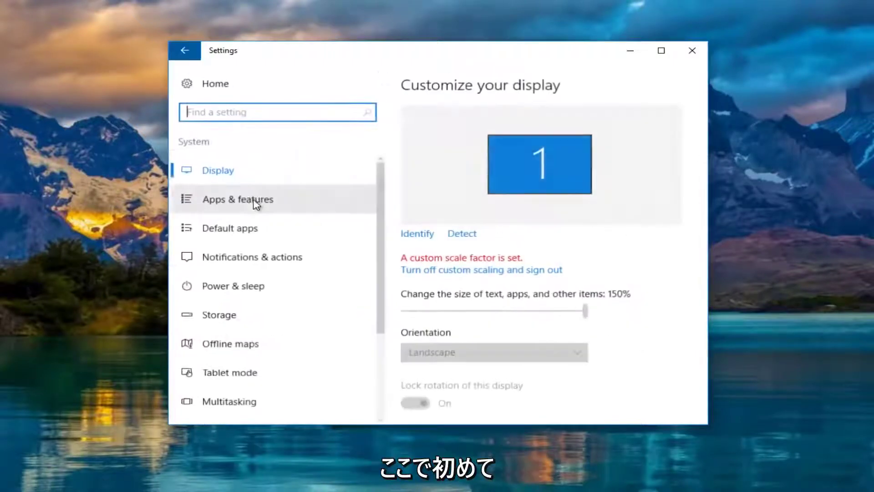
{"action": "left_click", "coordinate": [205, 167]}
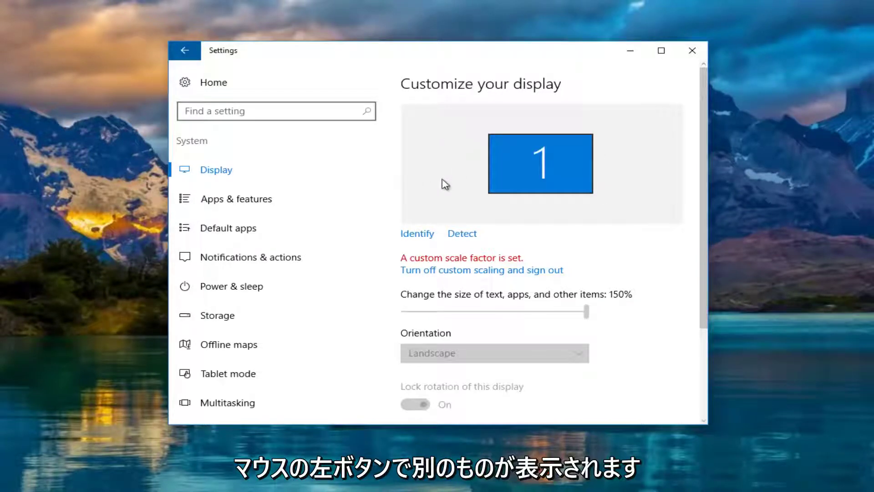
{"action": "left_click", "coordinate": [415, 235]}
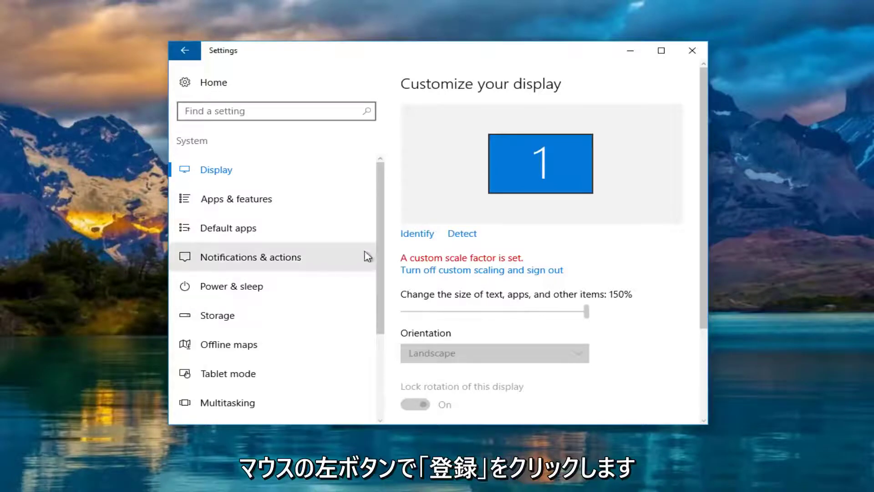
{"action": "left_click", "coordinate": [461, 234]}
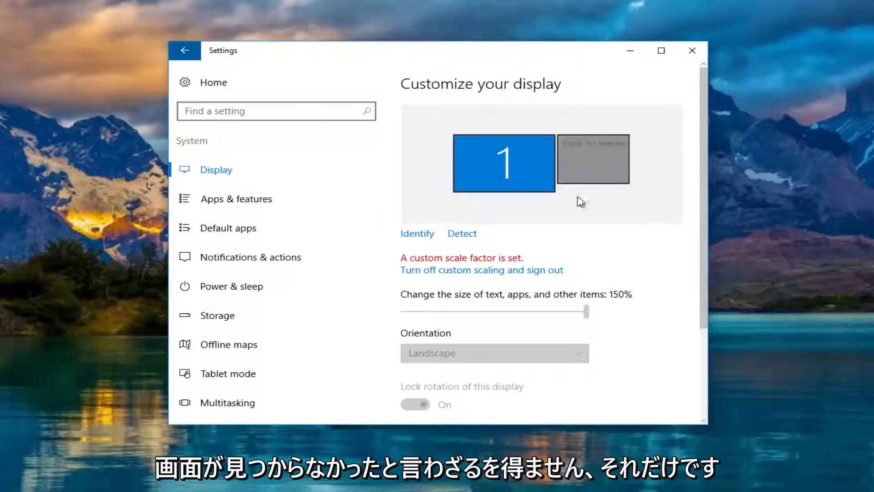
{"action": "left_click", "coordinate": [580, 162]}
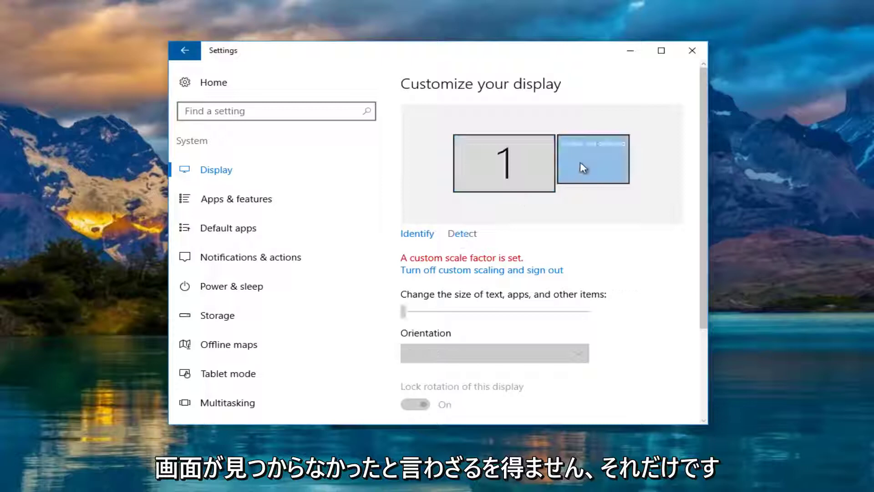
{"action": "left_click", "coordinate": [515, 170]}
{"action": "left_click", "coordinate": [581, 166]}
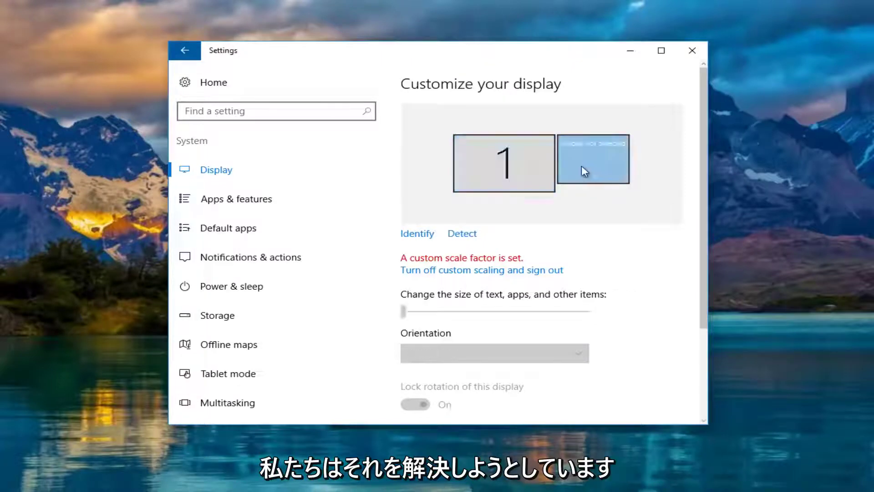
{"action": "scroll", "coordinate": [471, 175], "scroll_direction": "down", "scroll_amount": 1}
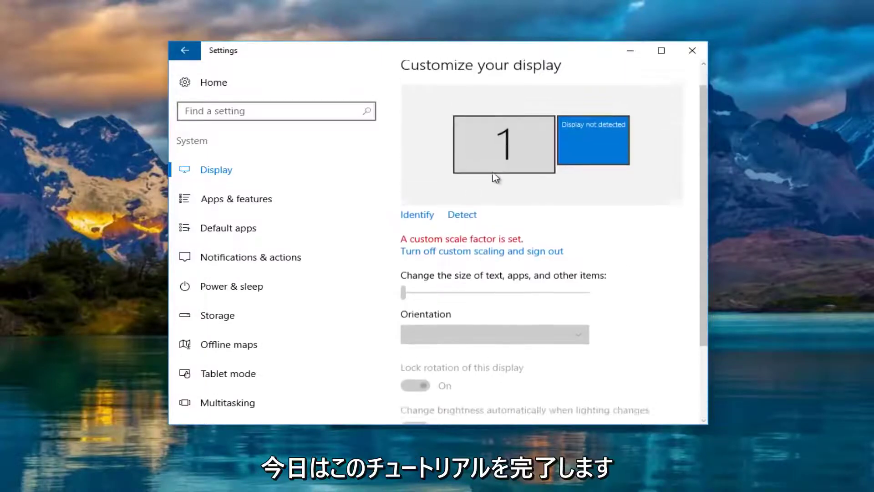
{"action": "scroll", "coordinate": [495, 178], "scroll_direction": "up", "scroll_amount": 1}
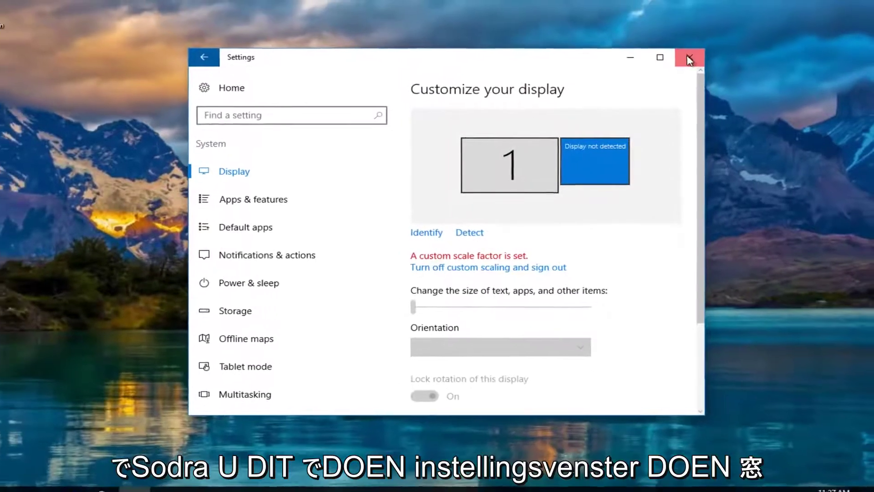
- Close Settings and launch Device Manager through a Start menu search
{"action": "left_click", "coordinate": [692, 53]}
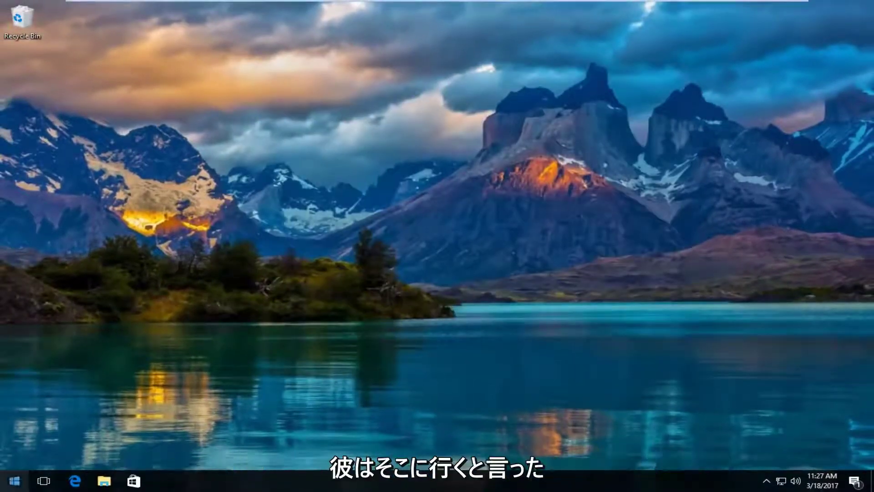
{"action": "left_click", "coordinate": [13, 480]}
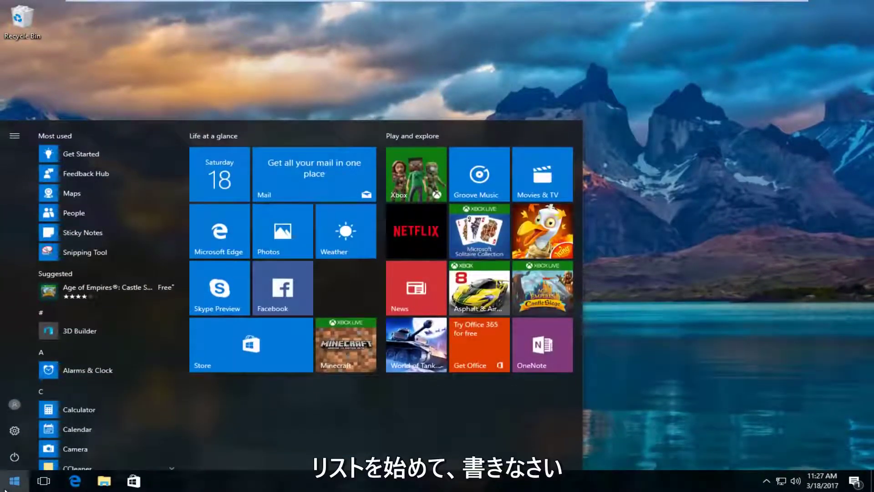
{"action": "type", "text": "device m"}
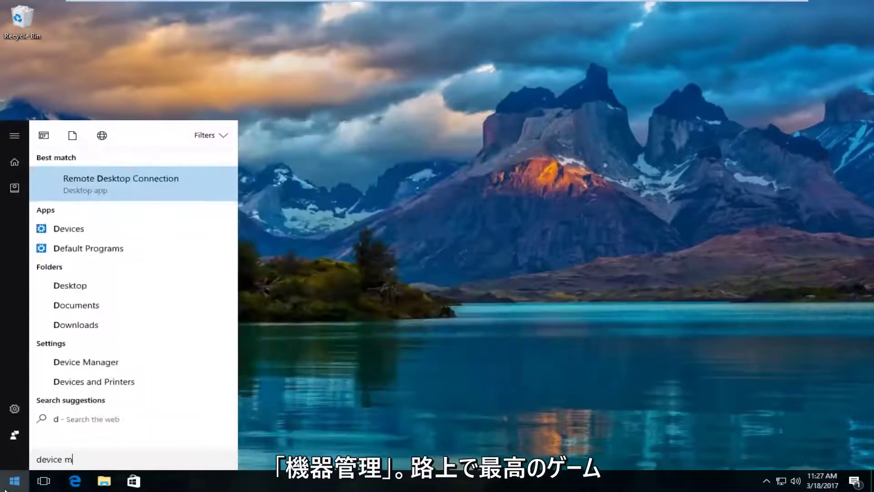
{"action": "type", "text": "anager"}
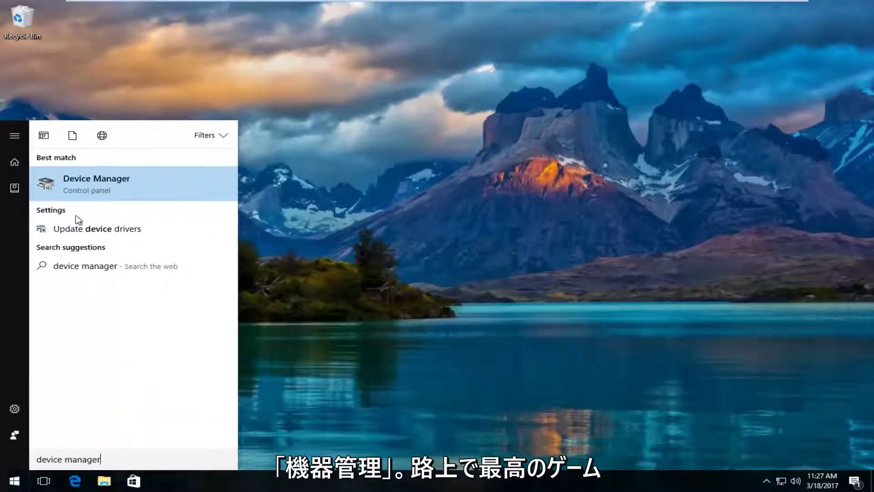
{"action": "left_click", "coordinate": [92, 183]}
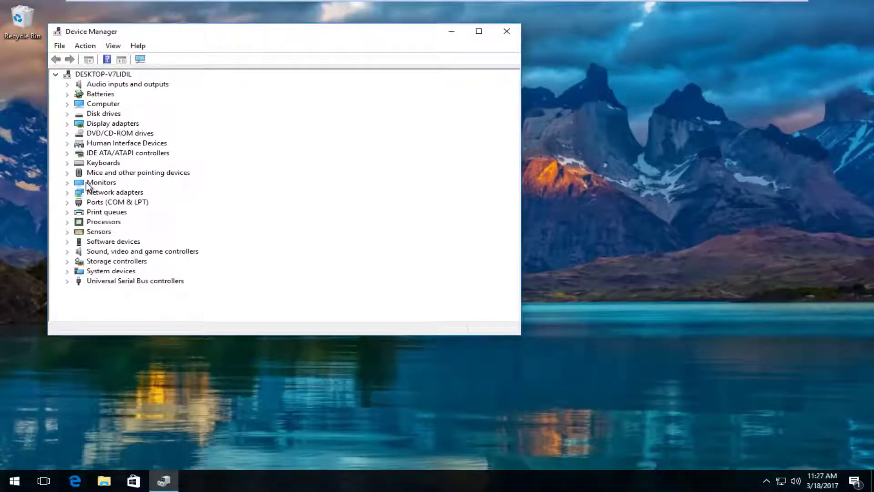
- Center Device Manager, expand Display adapters, and right-click the VMware SVGA 3D adapter
{"action": "left_click_drag", "start_coordinate": [234, 32], "coordinate": [400, 44]}
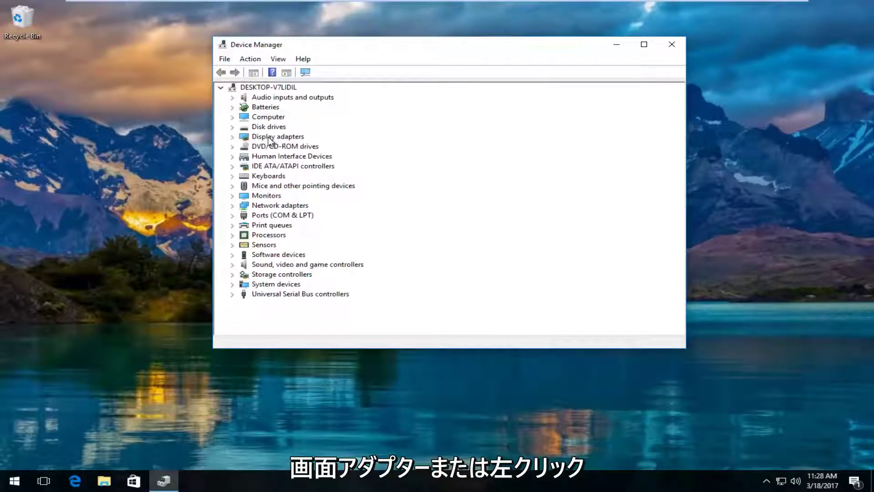
{"action": "left_click", "coordinate": [233, 137]}
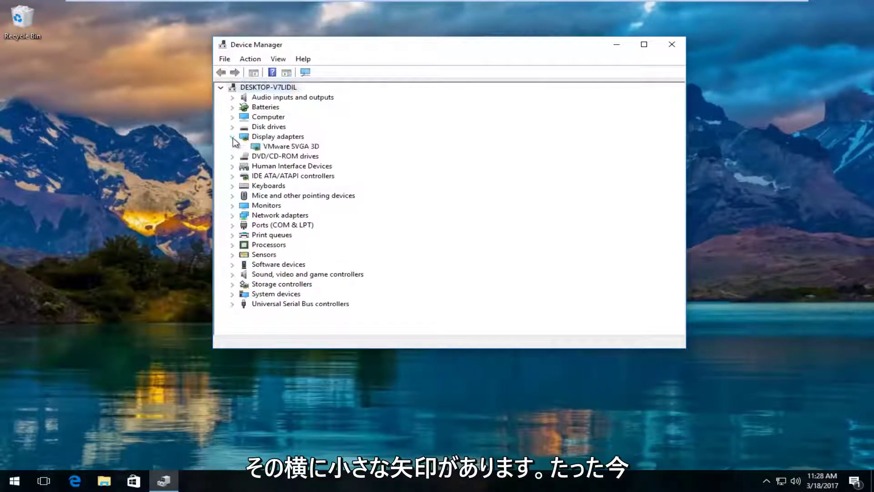
{"action": "left_click", "coordinate": [273, 146]}
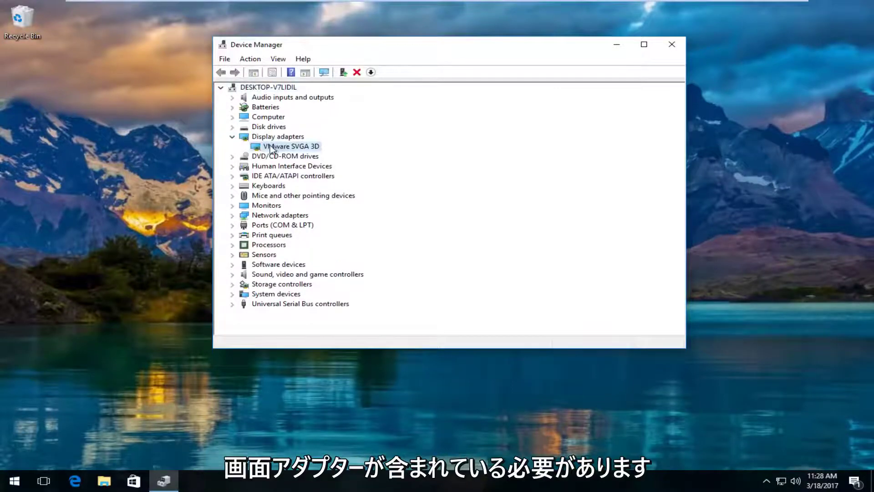
{"action": "right_click", "coordinate": [273, 148]}
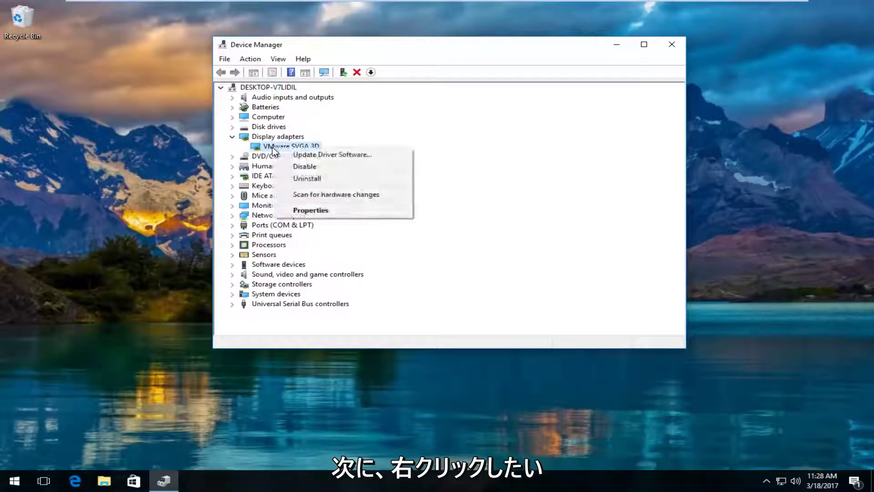
- Auto-search for a newer VMware SVGA 3D driver, find the best is installed, close the wizard
{"action": "left_click", "coordinate": [321, 156]}
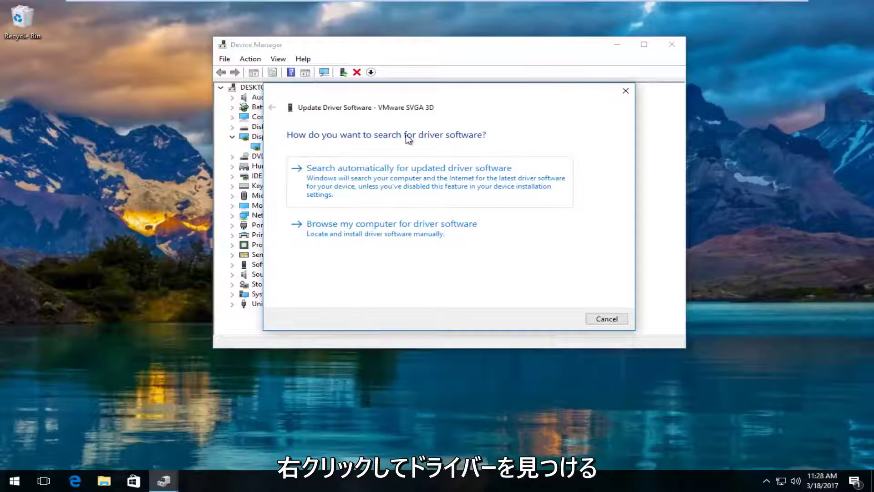
{"action": "left_click", "coordinate": [401, 178]}
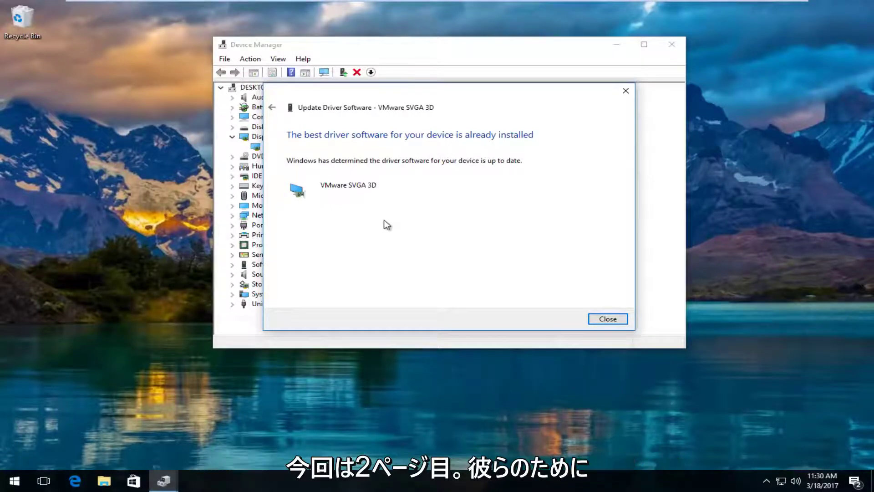
{"action": "left_click", "coordinate": [272, 107]}
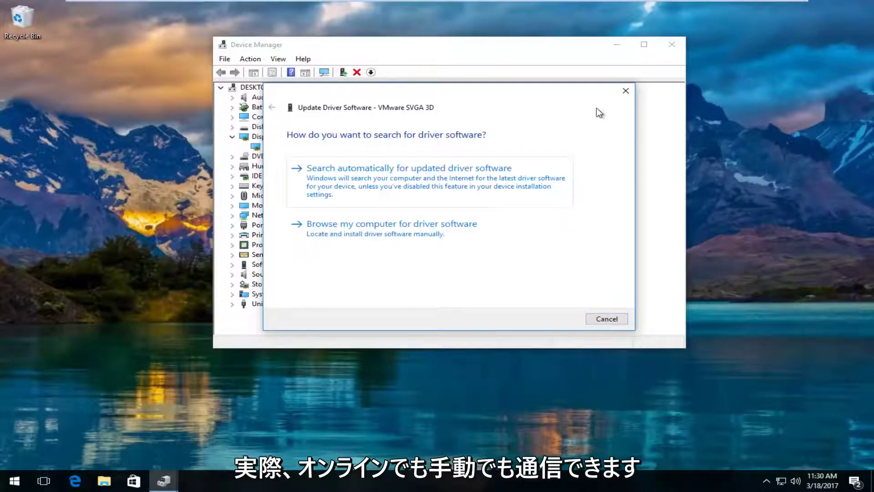
{"action": "left_click", "coordinate": [626, 91]}
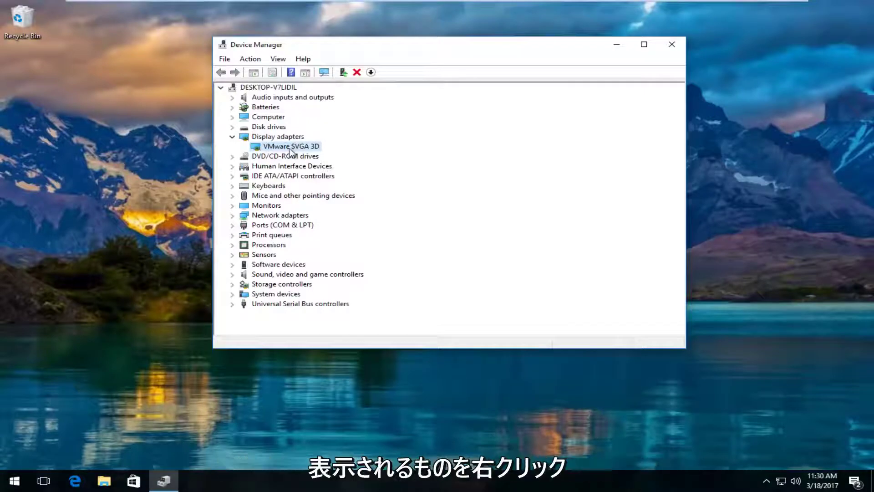
- View the VMware SVGA 3D driver (8.15.1.48, 7/12/2016) in Properties, then close Device Manager
{"action": "right_click", "coordinate": [273, 146]}
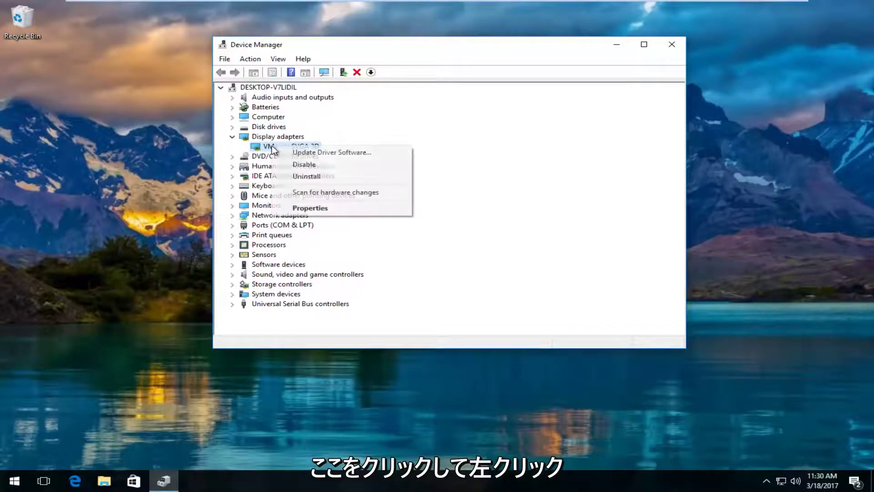
{"action": "left_click", "coordinate": [298, 209]}
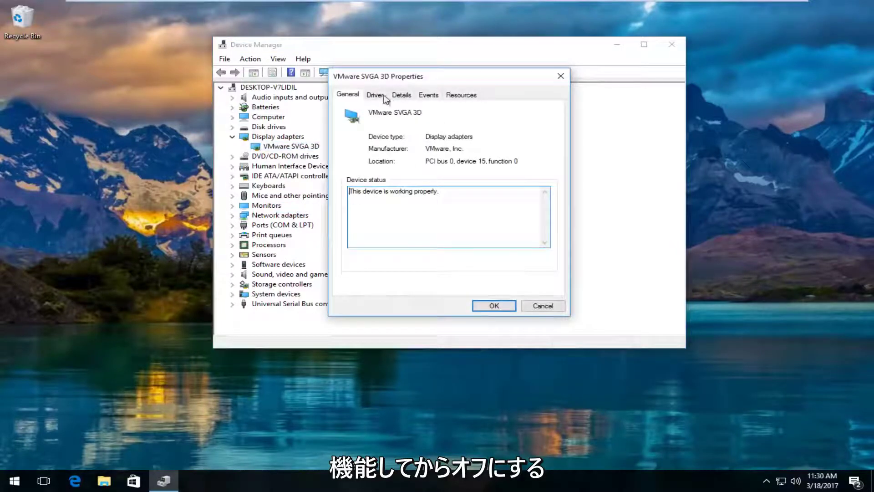
{"action": "left_click", "coordinate": [375, 95]}
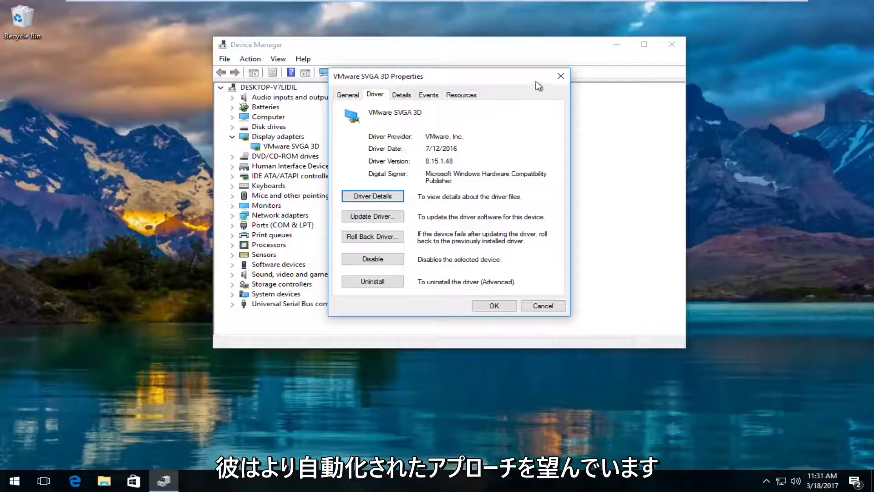
{"action": "left_click", "coordinate": [561, 76]}
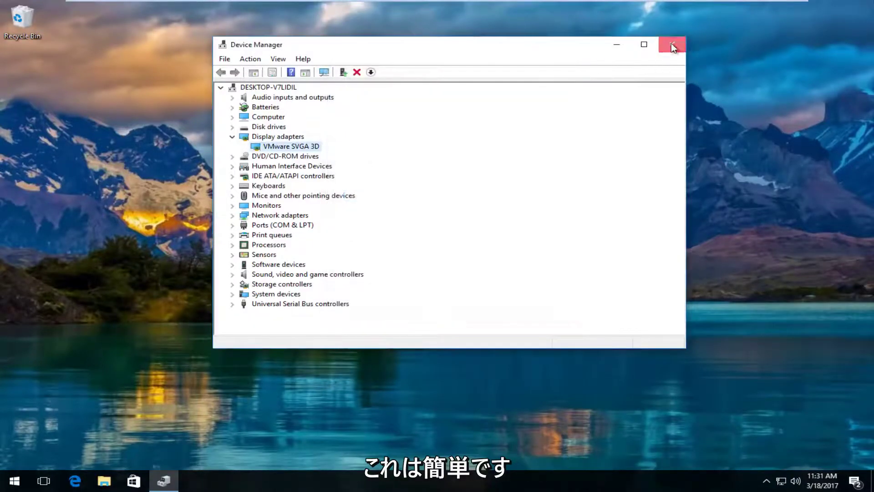
{"action": "left_click", "coordinate": [673, 47]}
- Open the browser and Google 'amd driver update', fixing a typo before searching
{"action": "left_click", "coordinate": [77, 480]}
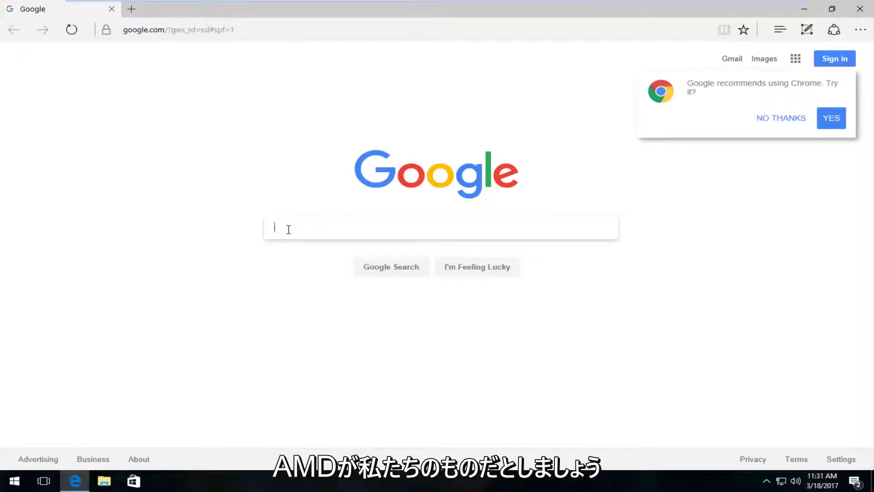
{"action": "type", "text": "amd"}
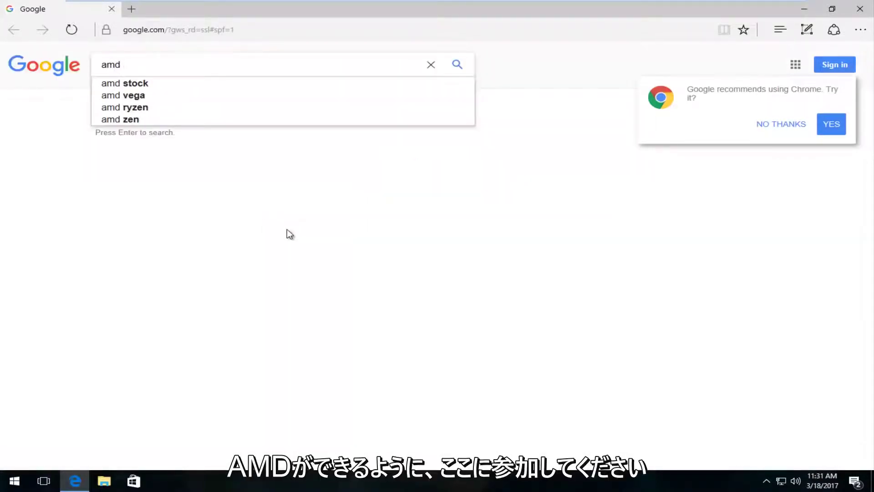
{"action": "type", "text": " dr"}
{"action": "type", "text": "iver "}
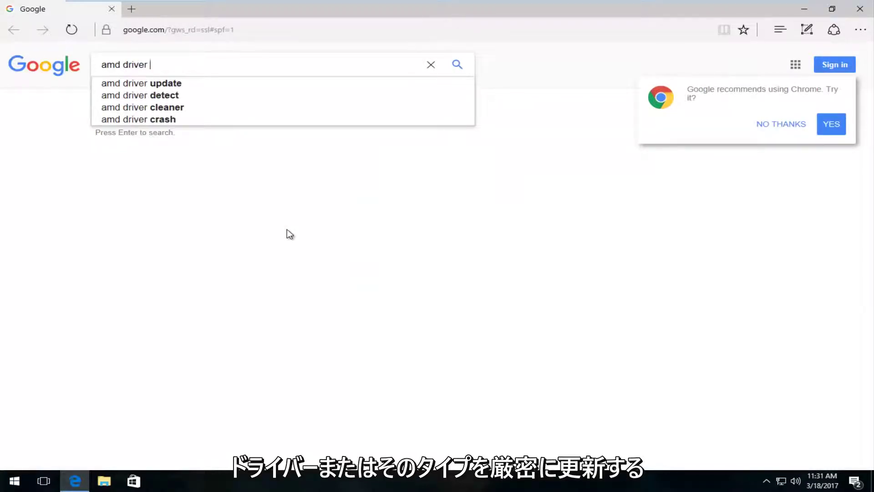
{"action": "type", "text": "u[pda"}
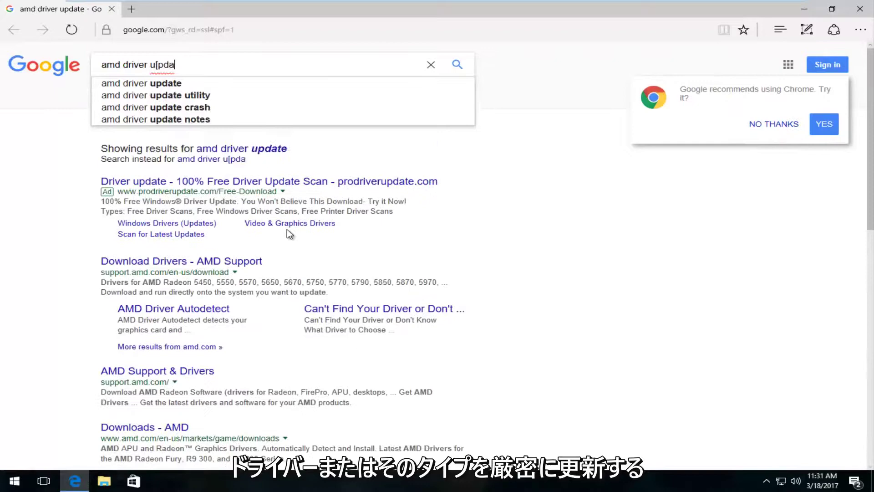
{"action": "key", "text": "BackSpace"}
{"action": "key", "text": "BackSpace"}
{"action": "key", "text": "BackSpace"}
{"action": "type", "text": "pdate"}
{"action": "key", "text": "Return"}
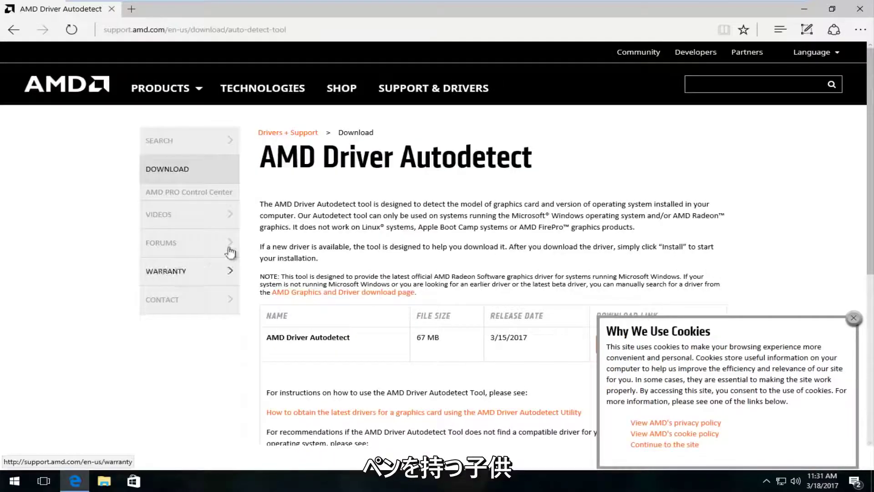
{"action": "scroll", "coordinate": [280, 229], "scroll_direction": "down", "scroll_amount": 5}
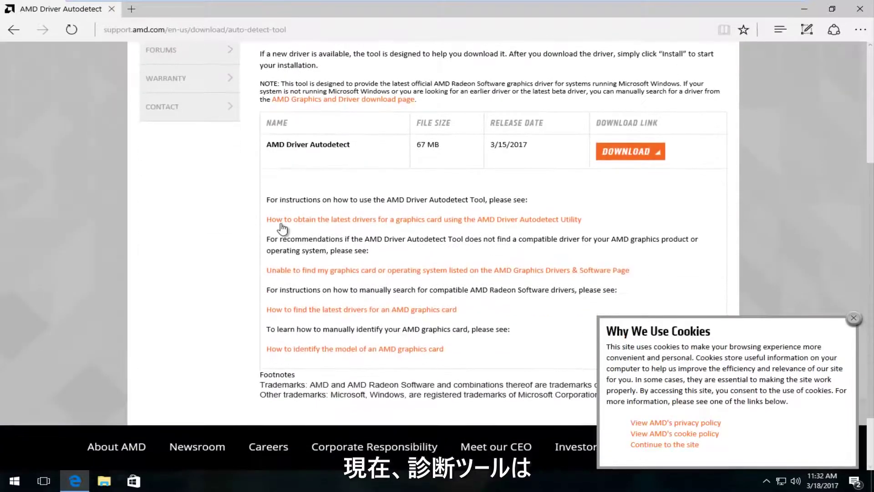
{"action": "scroll", "coordinate": [287, 229], "scroll_direction": "up", "scroll_amount": 2}
{"action": "scroll", "coordinate": [300, 227], "scroll_direction": "up", "scroll_amount": 1}
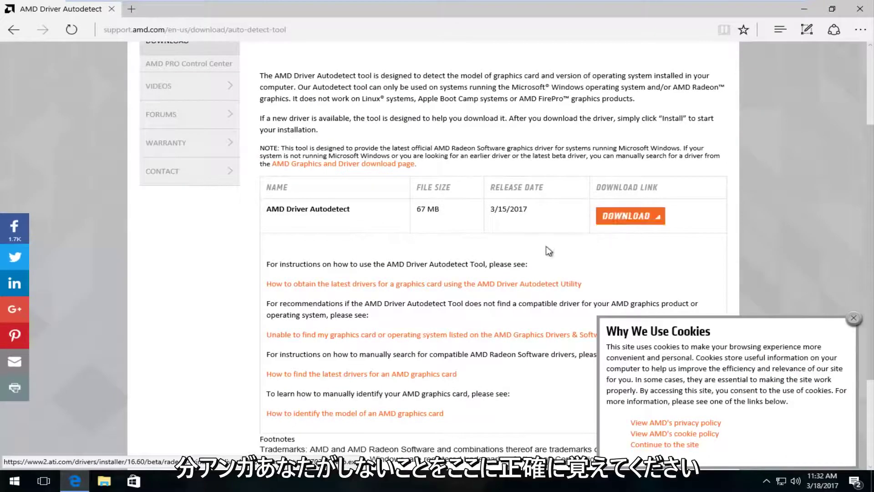
{"action": "scroll", "coordinate": [525, 263], "scroll_direction": "up", "scroll_amount": 5}
{"action": "scroll", "coordinate": [505, 250], "scroll_direction": "down", "scroll_amount": 4}
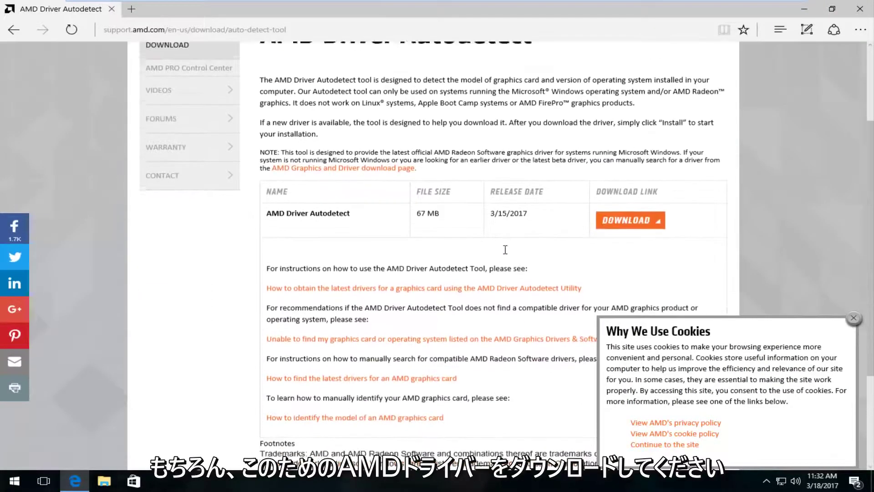
{"action": "scroll", "coordinate": [505, 250], "scroll_direction": "up", "scroll_amount": 4}
{"action": "scroll", "coordinate": [505, 250], "scroll_direction": "up", "scroll_amount": 1}
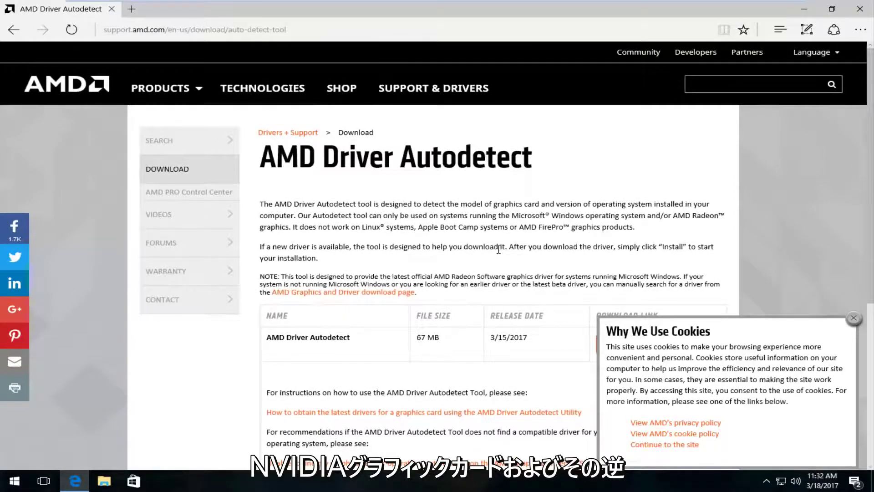
{"action": "scroll", "coordinate": [498, 250], "scroll_direction": "down", "scroll_amount": 5}
{"action": "scroll", "coordinate": [498, 250], "scroll_direction": "up", "scroll_amount": 5}
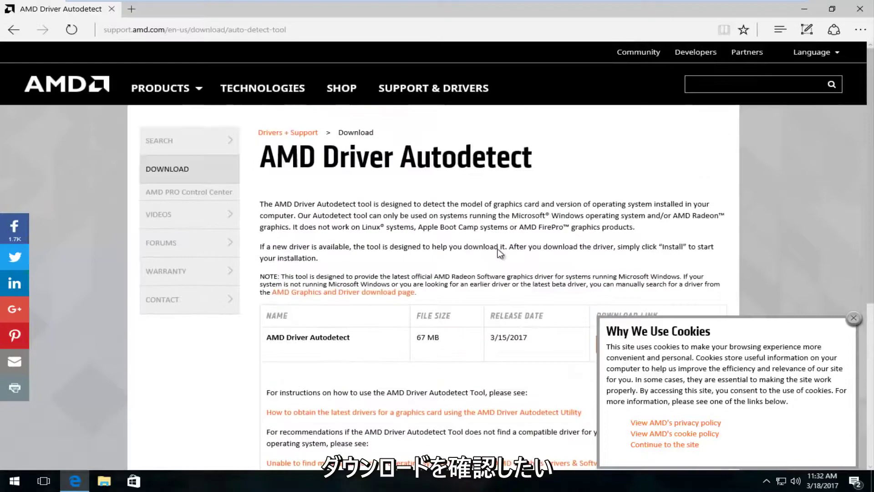
{"action": "scroll", "coordinate": [499, 250], "scroll_direction": "down", "scroll_amount": 3}
- Close the browser after reviewing the AMD Driver Autodetect download page
{"action": "left_click", "coordinate": [860, 9]}
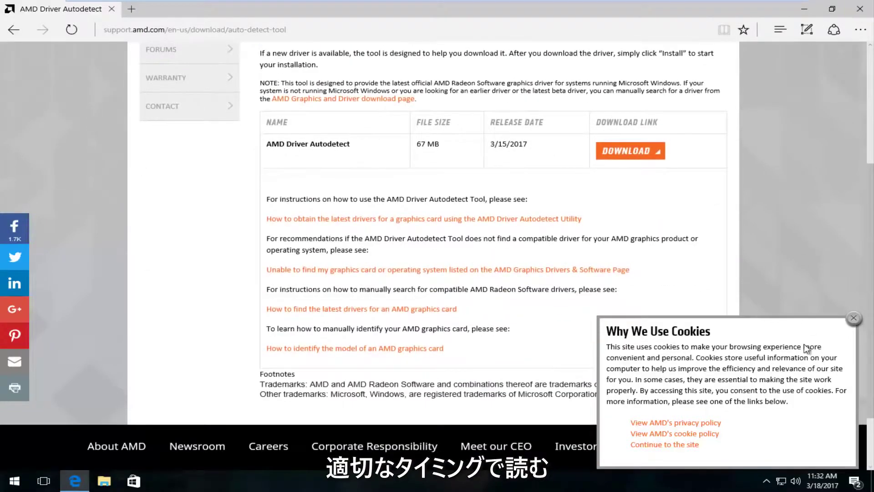